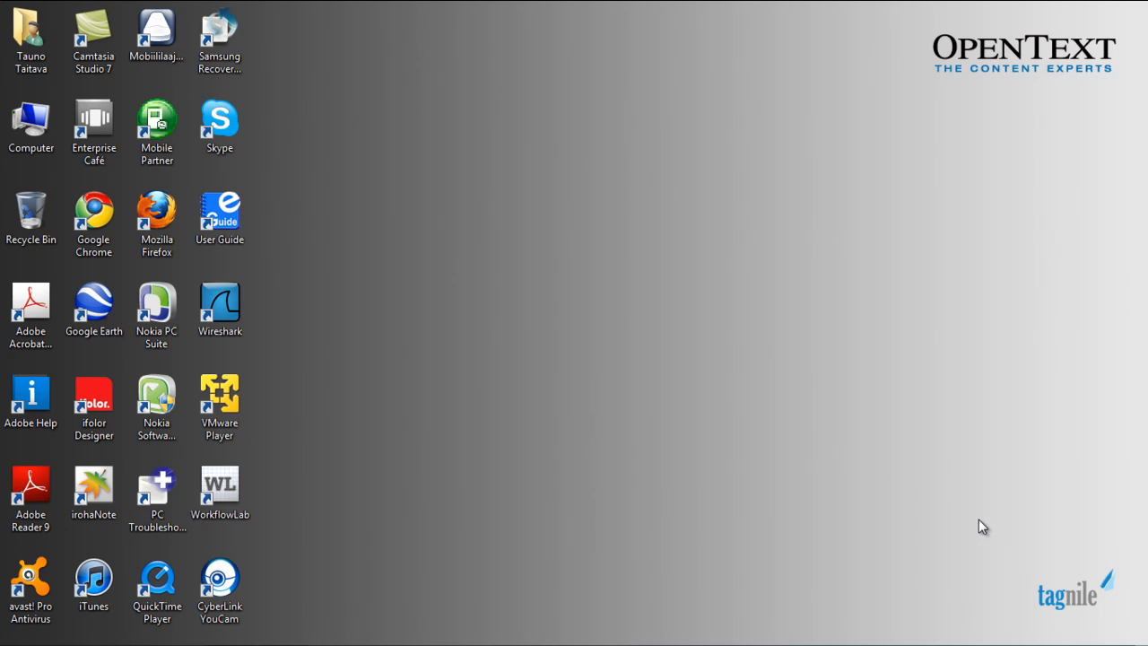
Launch FaxUtil from the RightFax tray icon's context menu.
{"action": "mouse_move", "coordinate": [959, 632]}
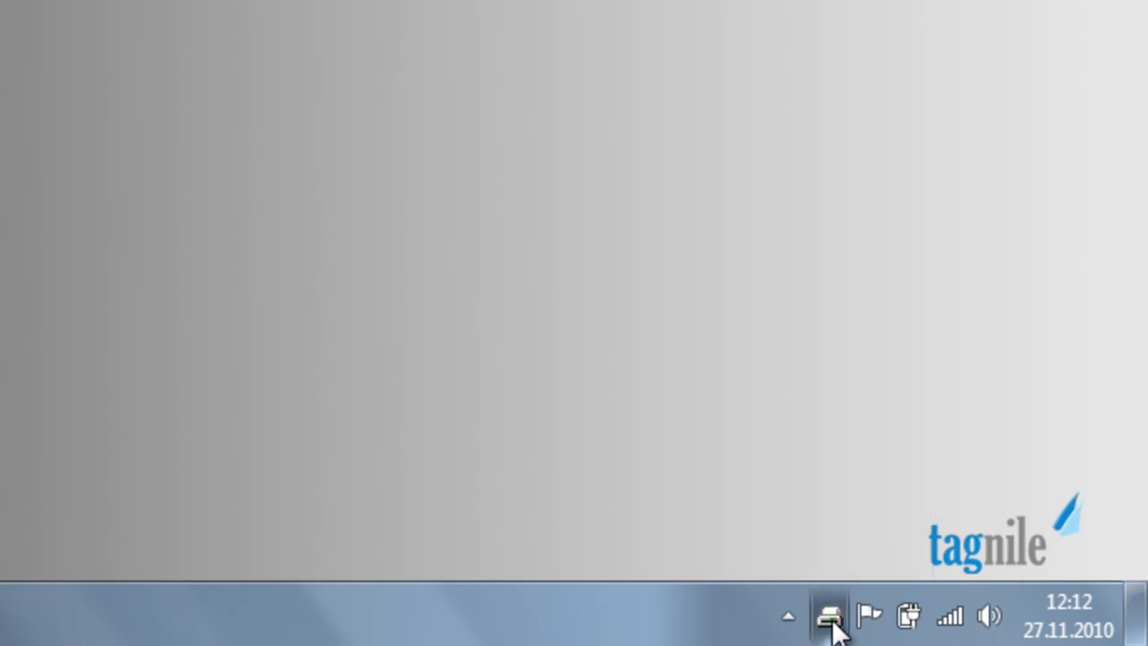
{"action": "right_click", "coordinate": [830, 619]}
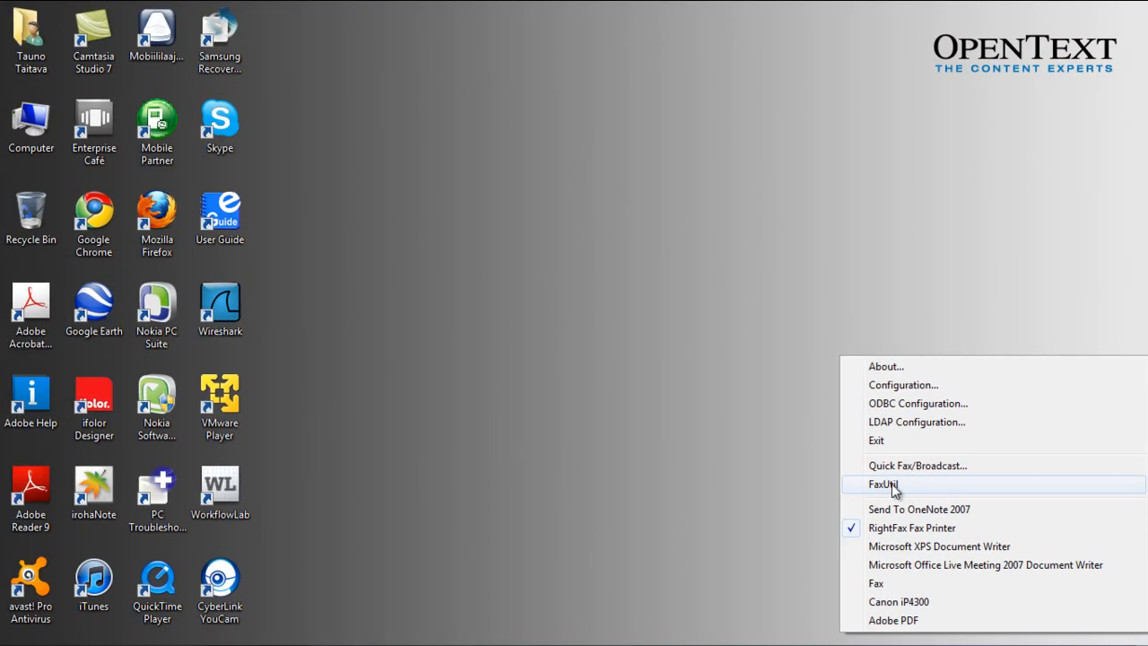
{"action": "left_click", "coordinate": [884, 485]}
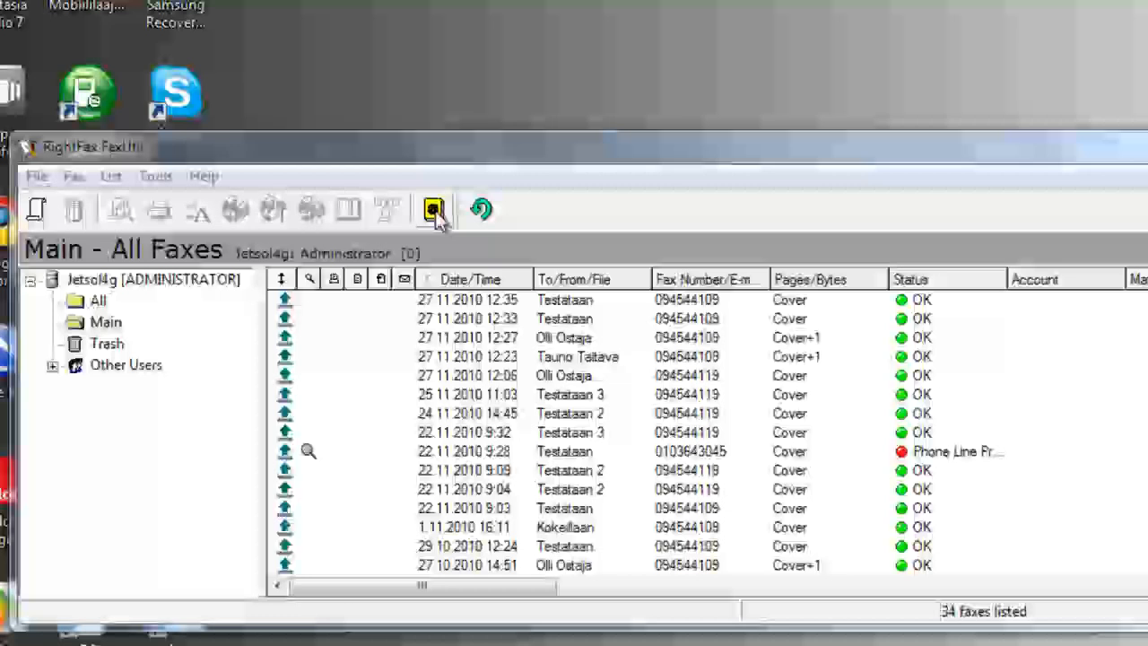
Create a phonebook entry with the contact's ID, full name and fax number, toggling Published.
{"action": "left_click", "coordinate": [434, 212]}
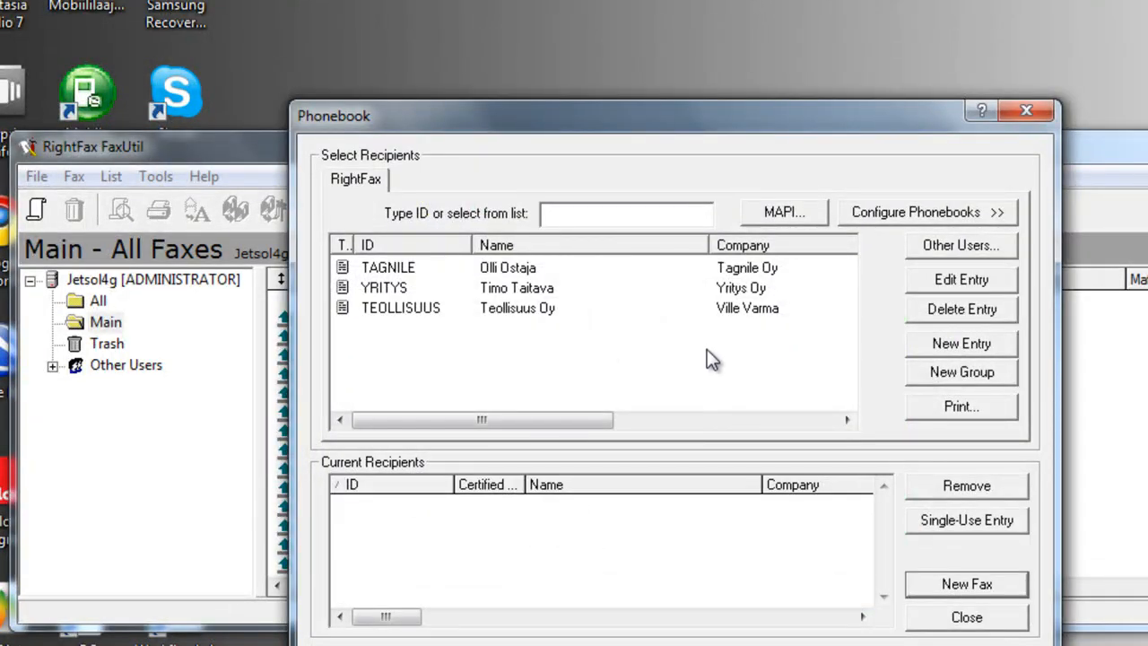
{"action": "left_click", "coordinate": [959, 346]}
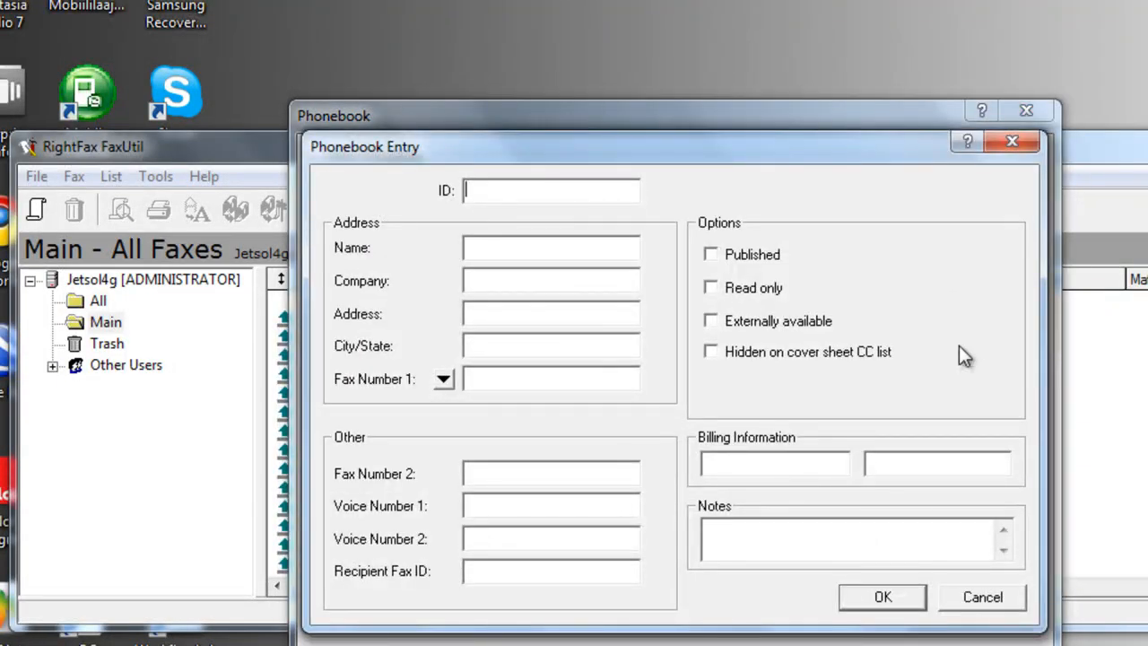
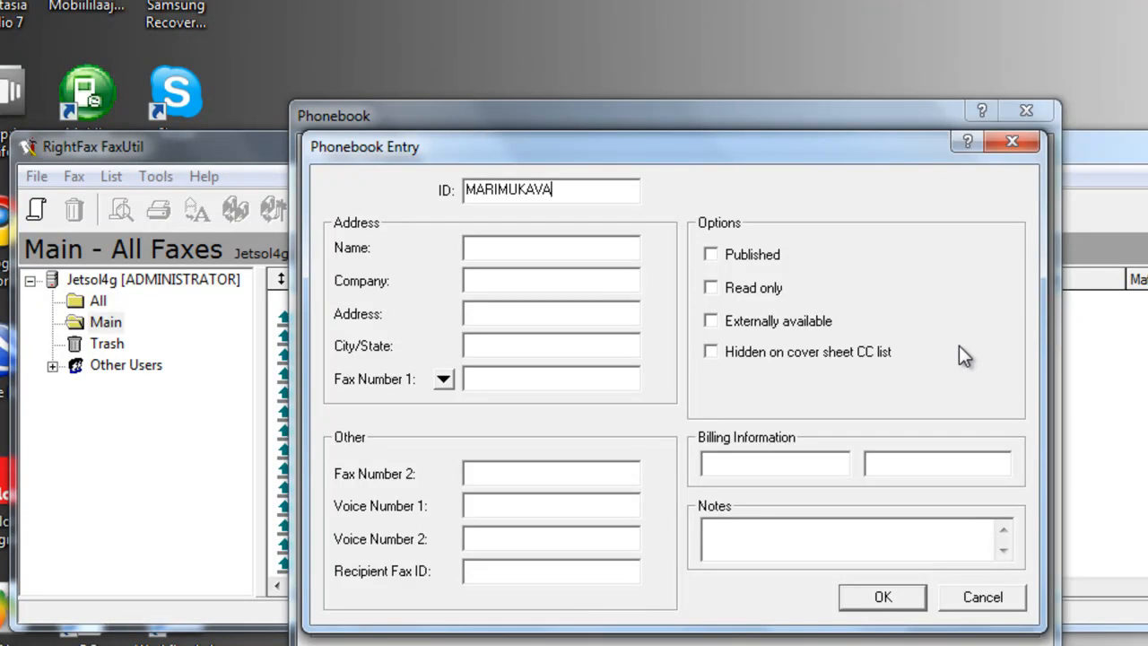
{"action": "key", "text": "Caps_Lock"}
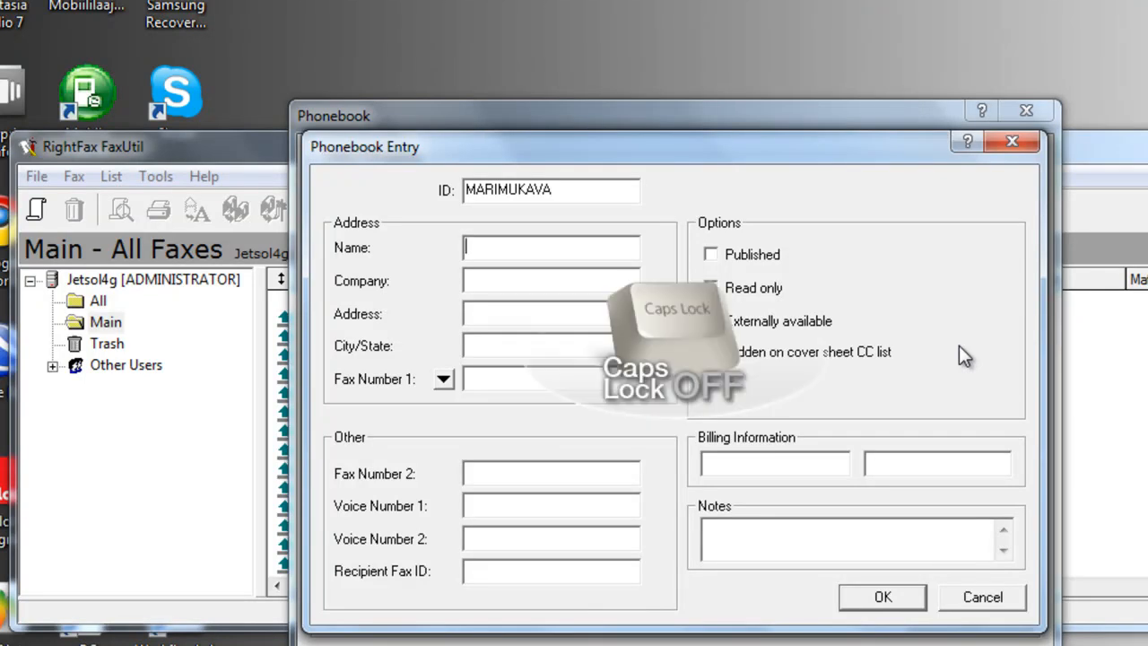
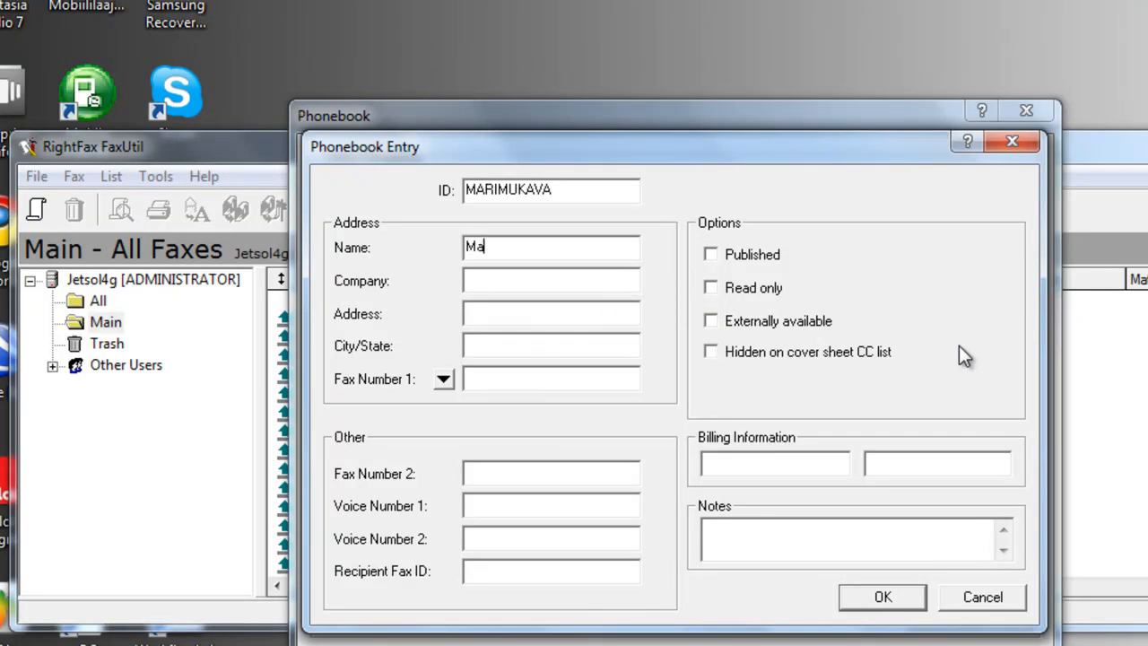
{"action": "left_click", "coordinate": [538, 372]}
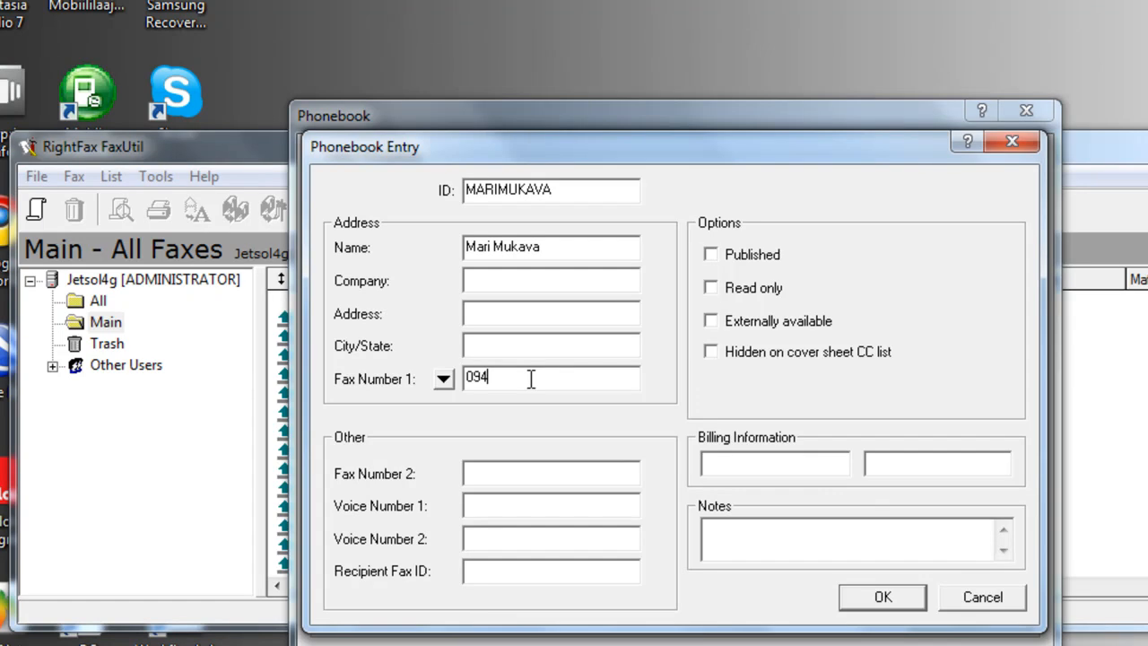
{"action": "left_click", "coordinate": [712, 255]}
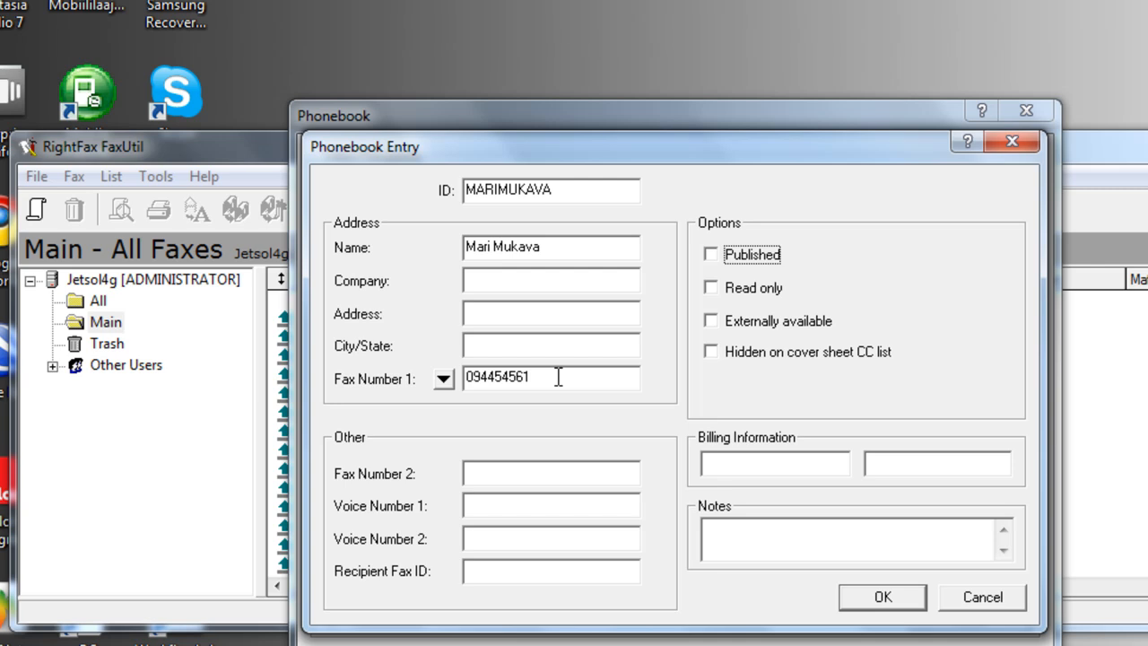
Save that contact and start a second entry with the next contact's ID.
{"action": "left_click", "coordinate": [885, 598]}
{"action": "left_click", "coordinate": [959, 345]}
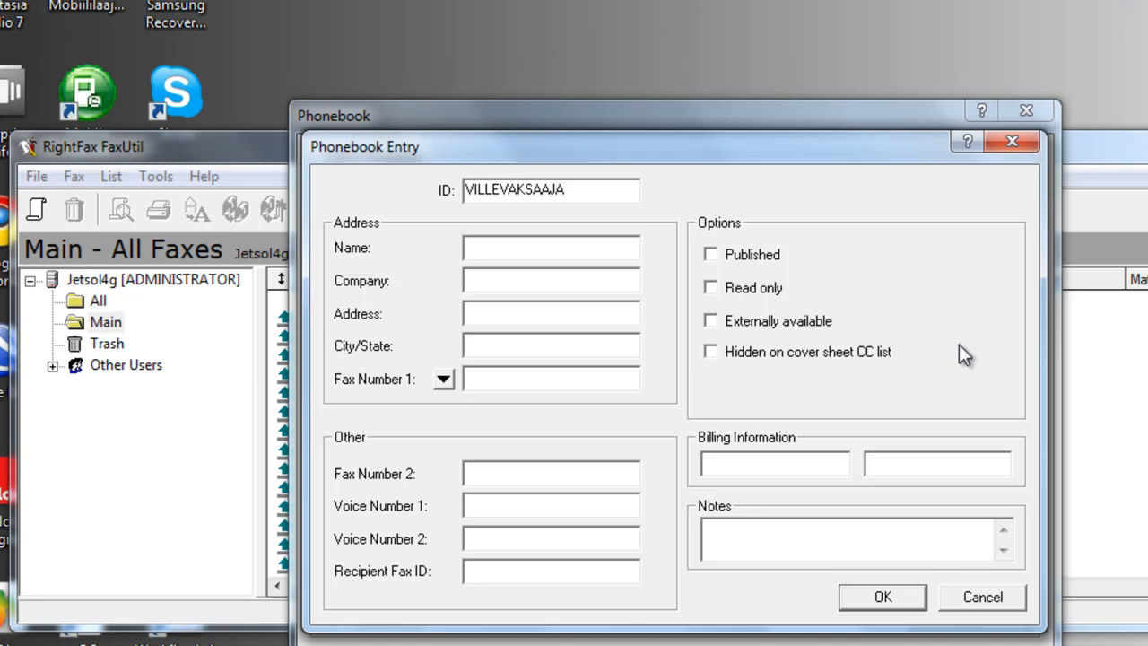
Give the second entry its fax number, save it, and close the phonebook.
{"action": "left_click", "coordinate": [533, 380]}
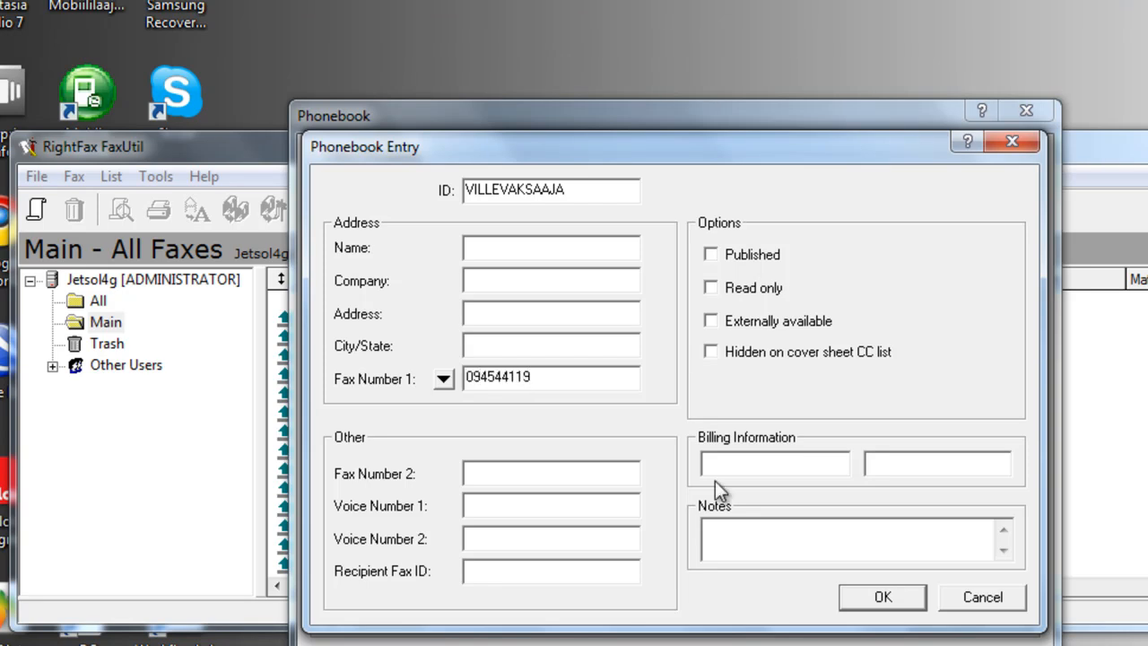
{"action": "left_click", "coordinate": [879, 600]}
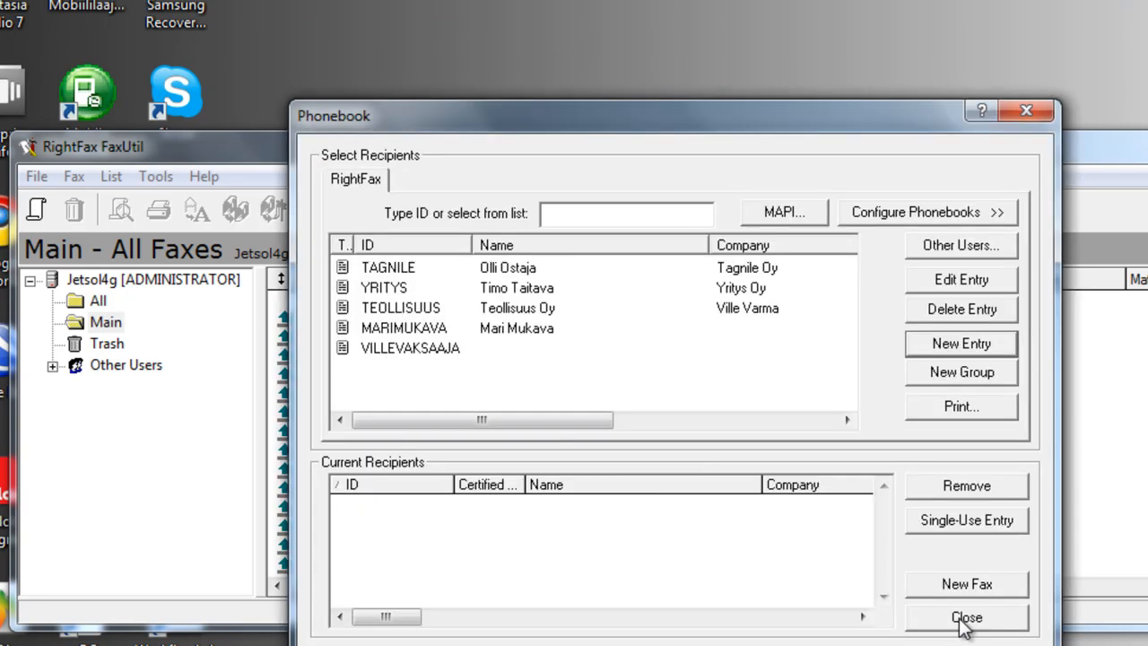
{"action": "left_click", "coordinate": [962, 620]}
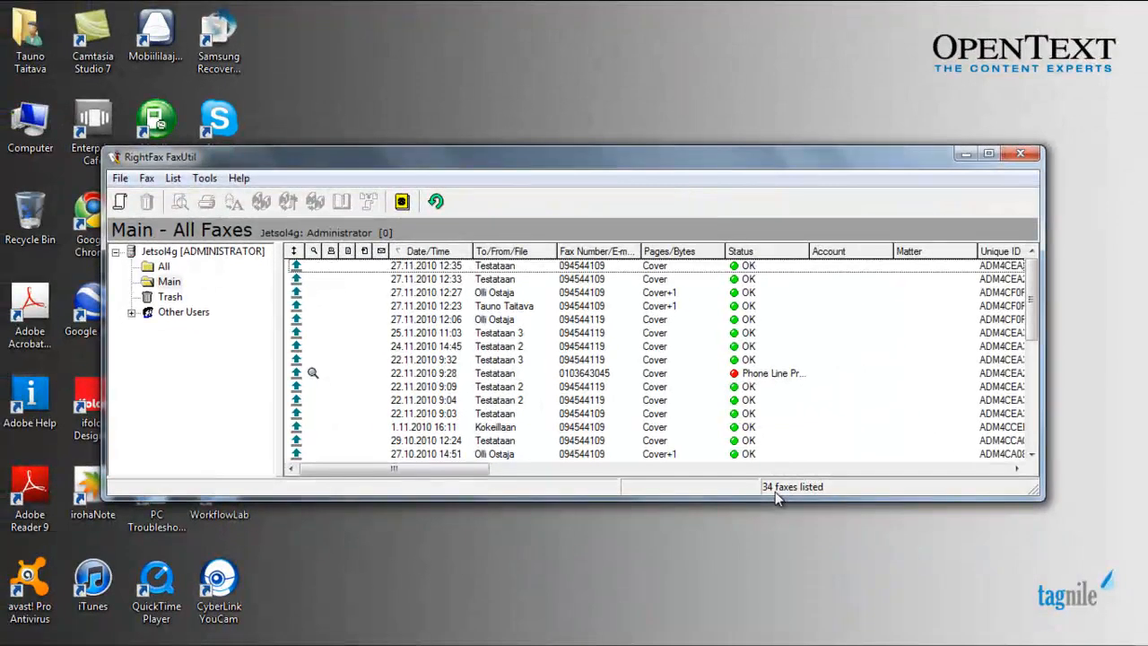
Send a new cover-sheet fax to the first new contact chosen from the phonebook.
{"action": "left_click", "coordinate": [120, 205]}
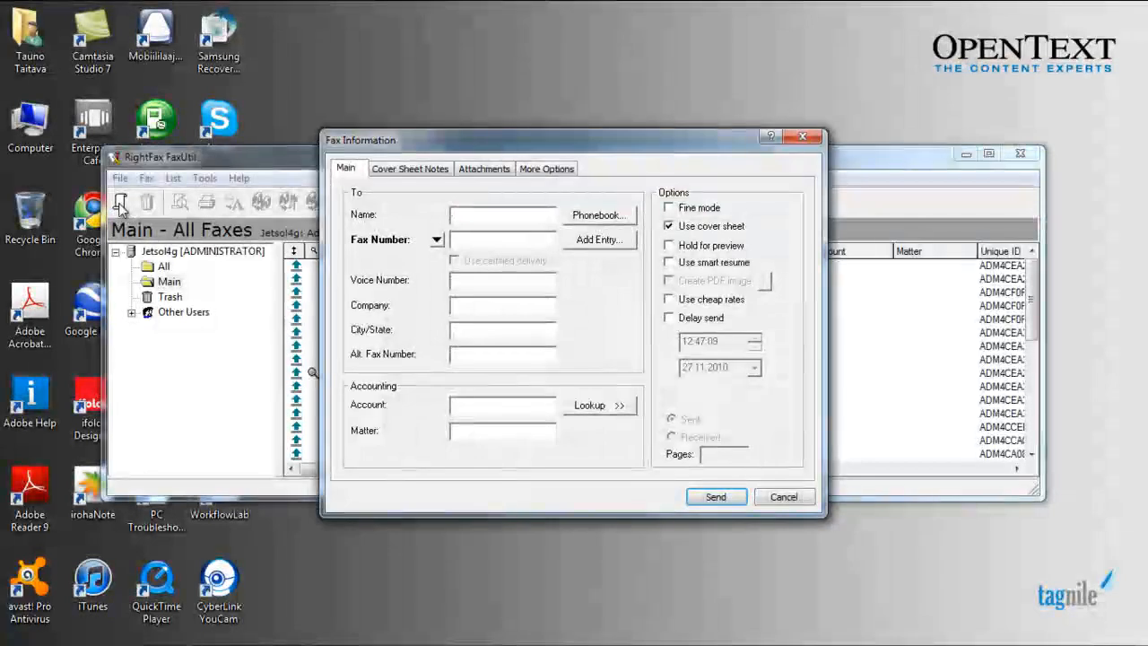
{"action": "left_click", "coordinate": [594, 217]}
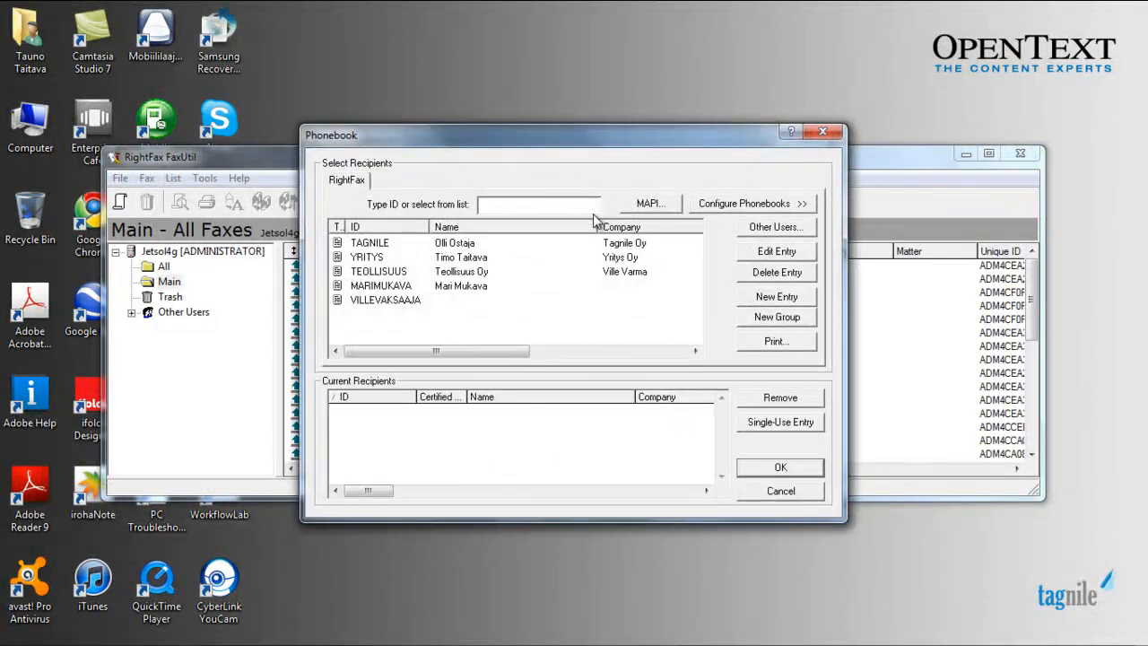
{"action": "double_click", "coordinate": [401, 286]}
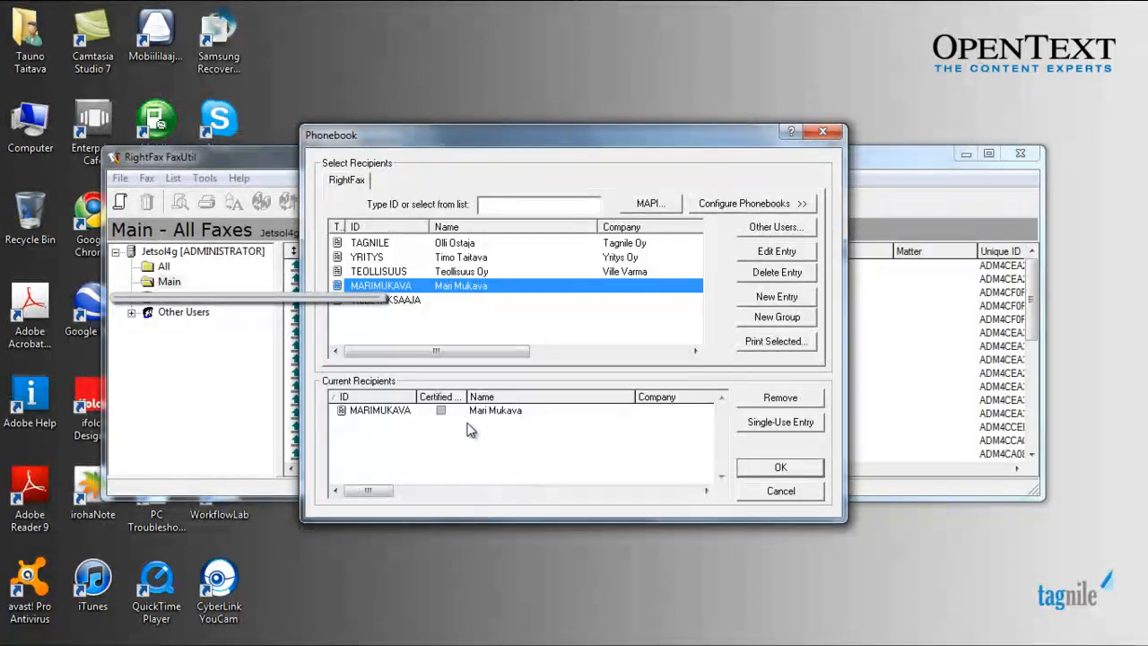
{"action": "scroll", "coordinate": [459, 453], "scroll_direction": "right", "scroll_amount": 1}
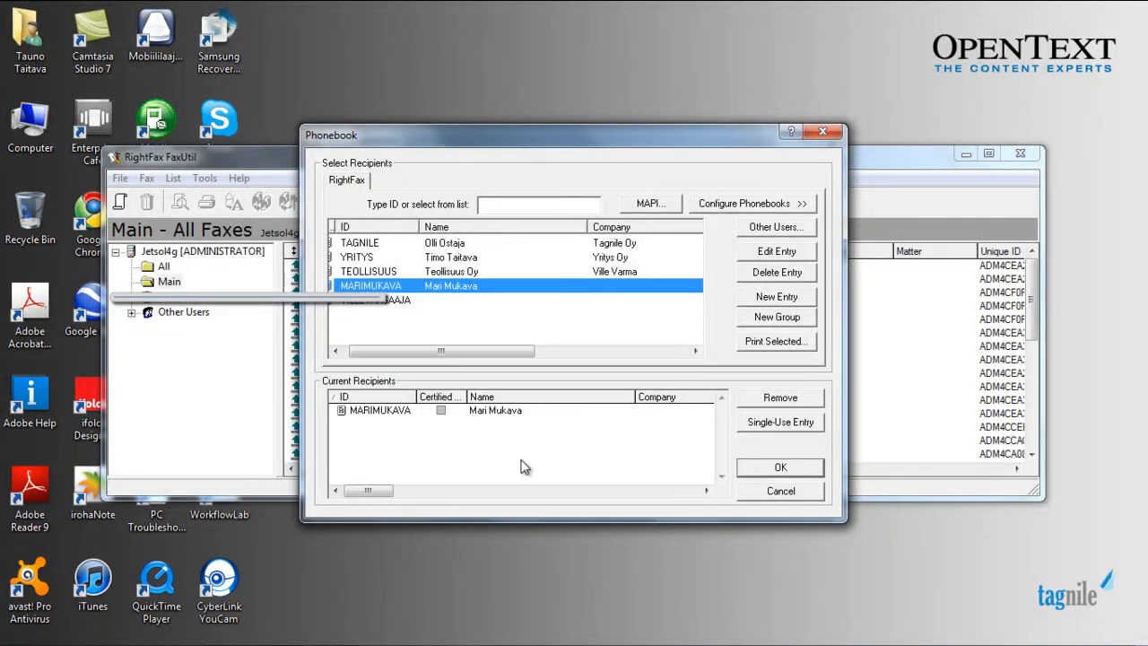
{"action": "left_click", "coordinate": [780, 468]}
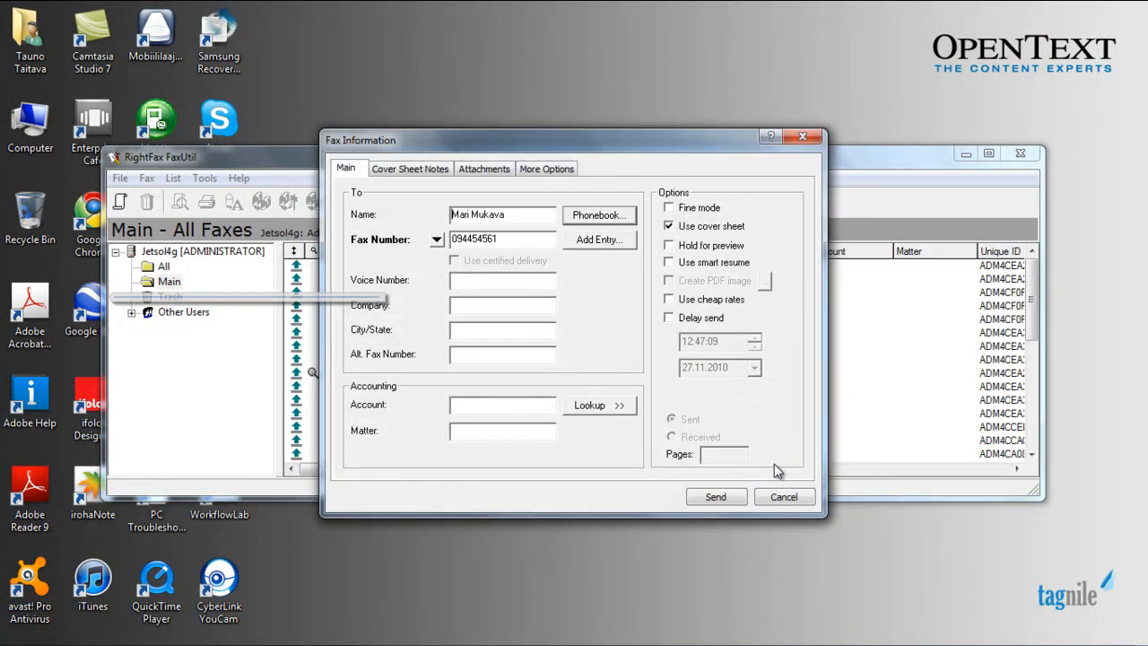
{"action": "left_click", "coordinate": [715, 498]}
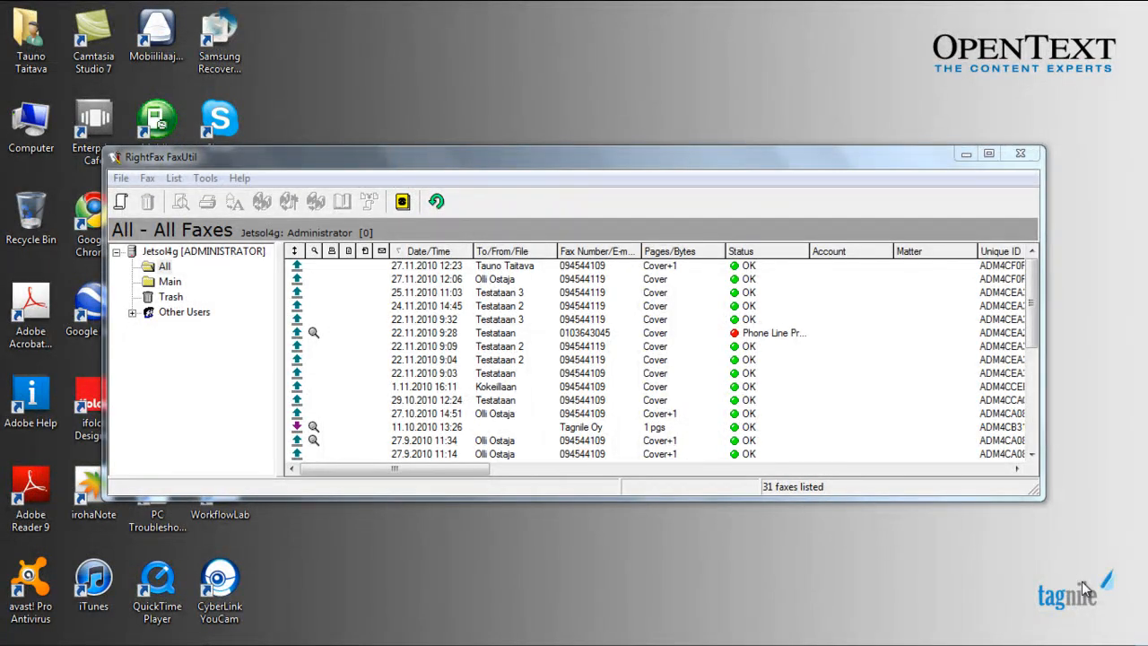
Start a new fax and enter the recipient's name and fax number.
{"action": "left_click", "coordinate": [122, 202]}
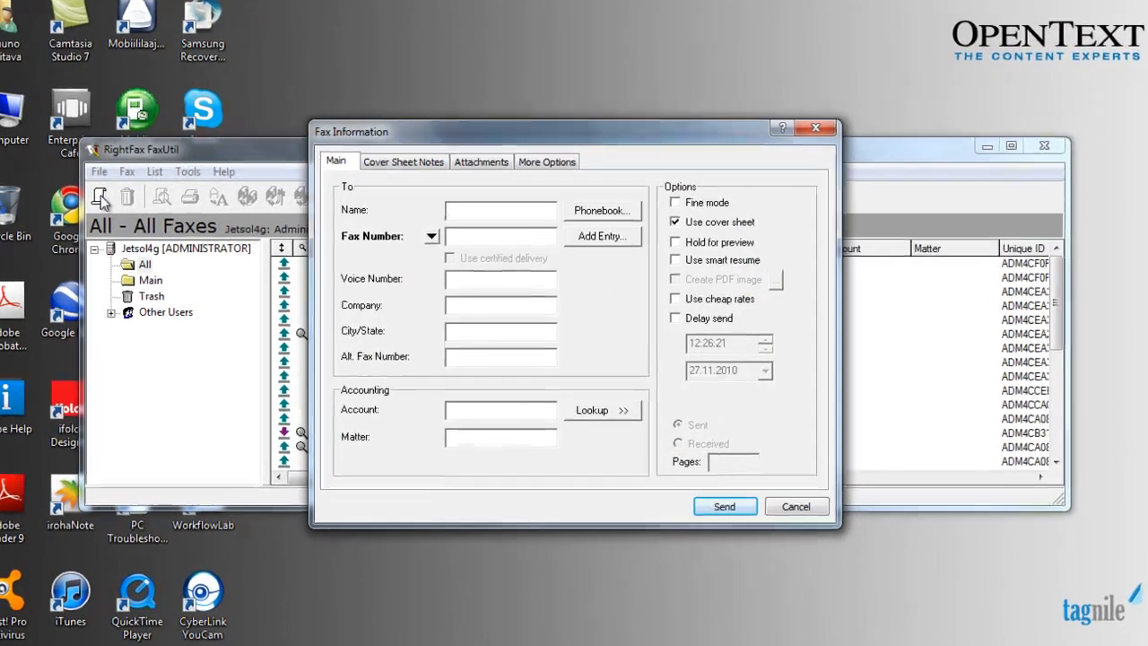
{"action": "key", "text": "BackSpace"}
{"action": "key", "text": "Tab"}
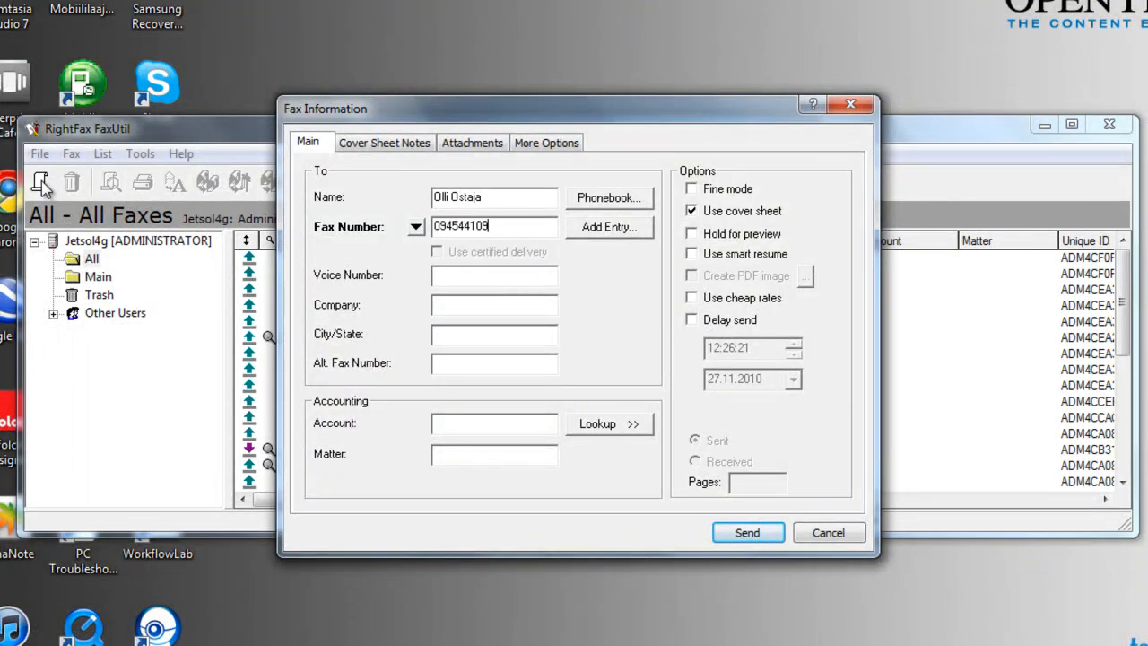
Attach the Sample Library Document (SAMPLELIBDOC), send the fax, and refresh the list.
{"action": "left_click", "coordinate": [467, 144]}
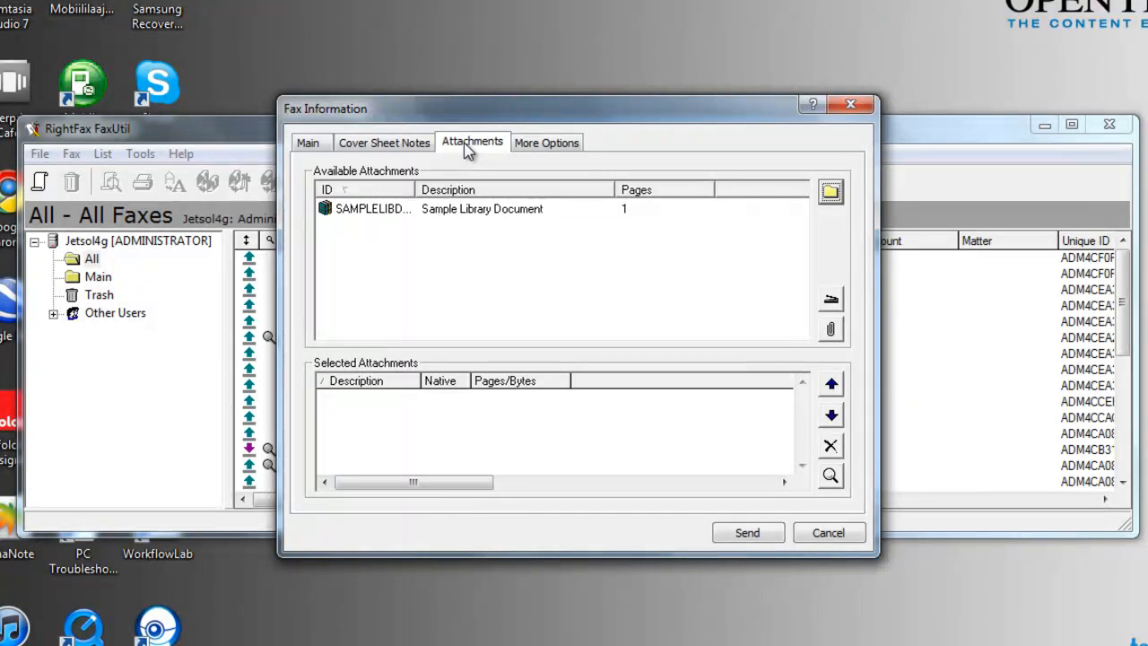
{"action": "left_click", "coordinate": [834, 199]}
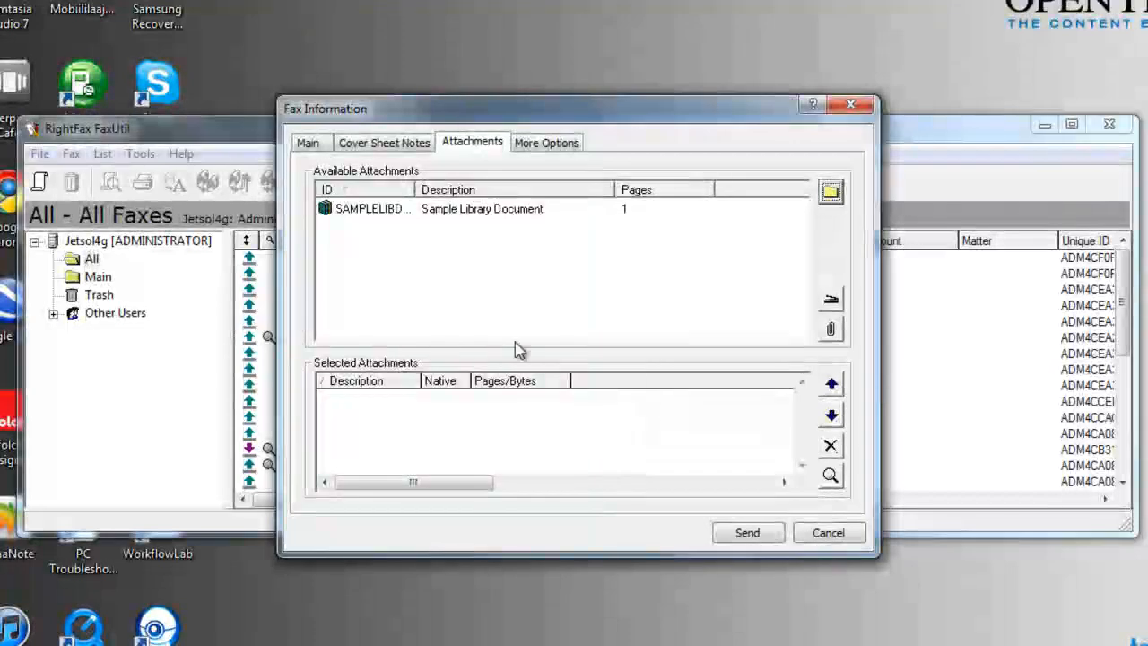
{"action": "double_click", "coordinate": [375, 209]}
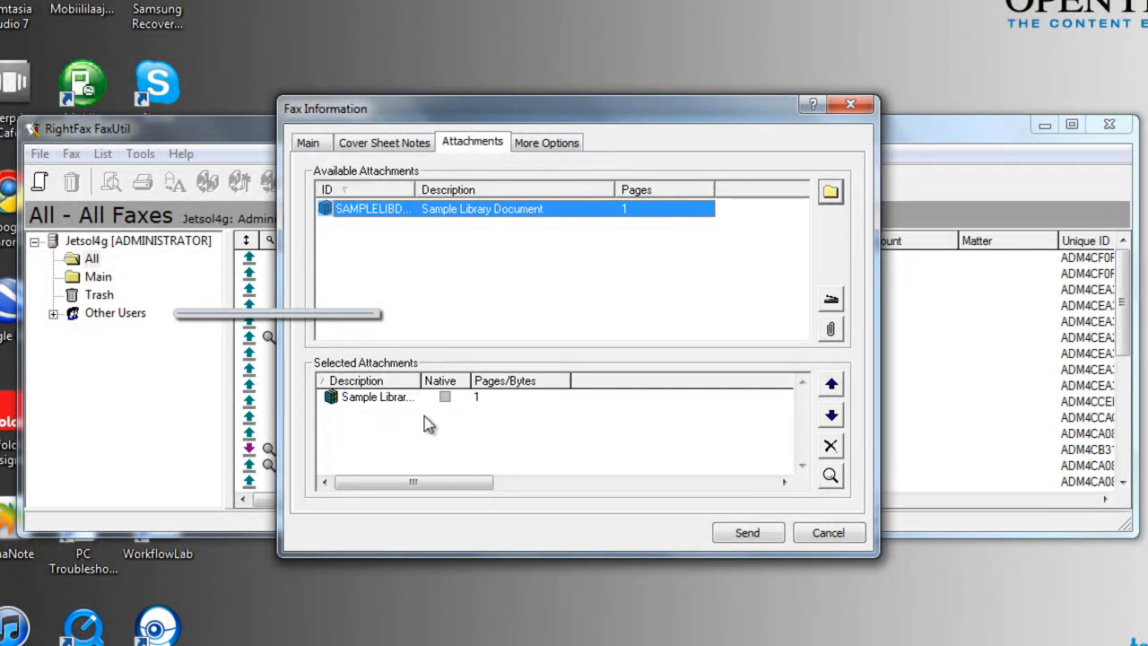
{"action": "left_click", "coordinate": [748, 535]}
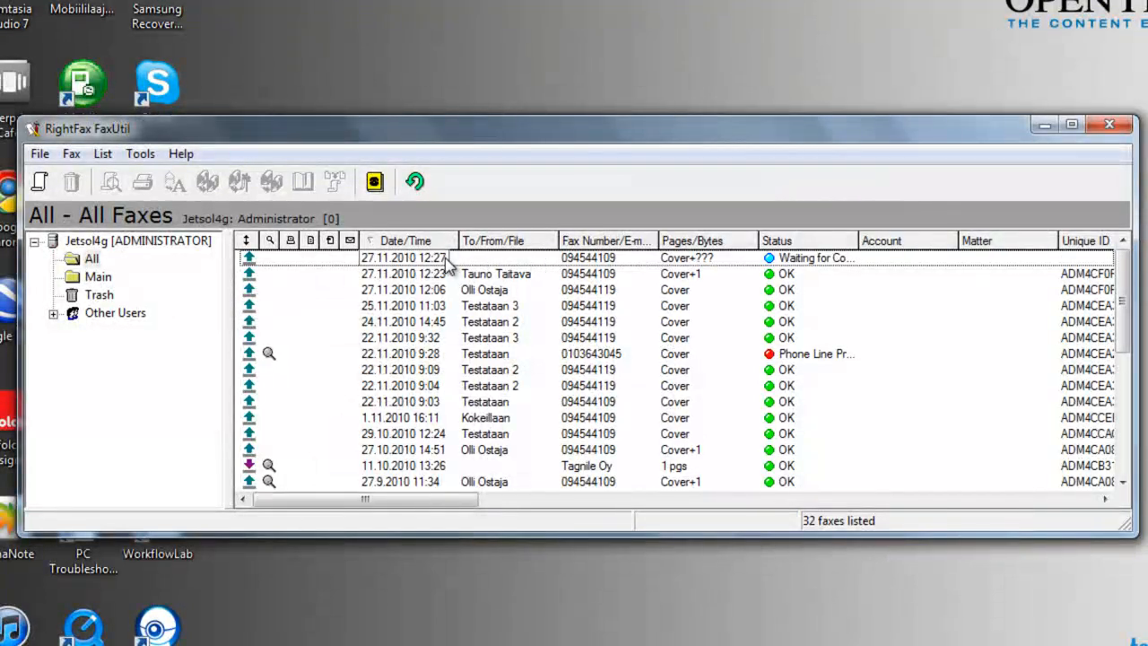
{"action": "left_click", "coordinate": [416, 182]}
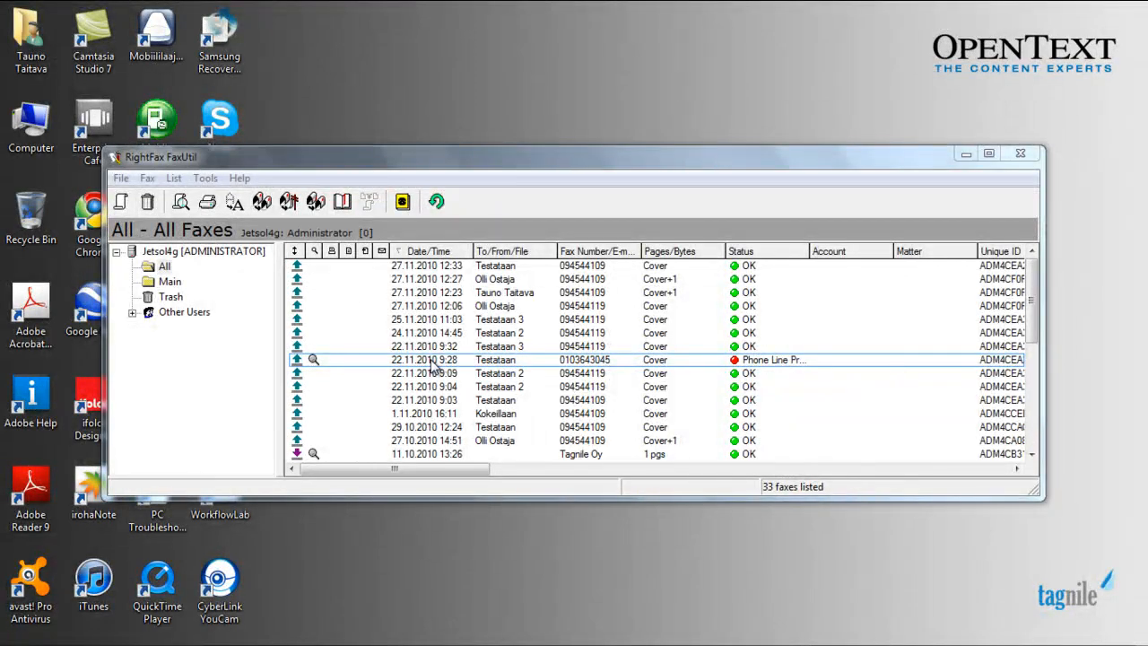
Forward the failed 22.11.2010 9:28 fax to a corrected fax number and refresh.
{"action": "left_click", "coordinate": [432, 359]}
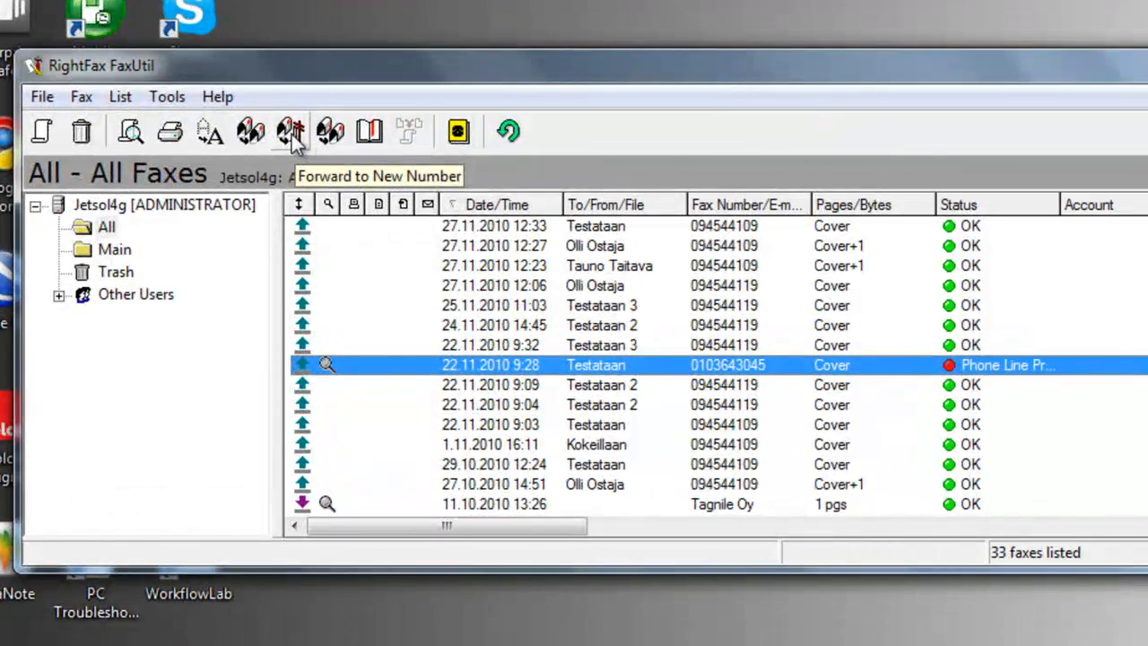
{"action": "left_click", "coordinate": [291, 133]}
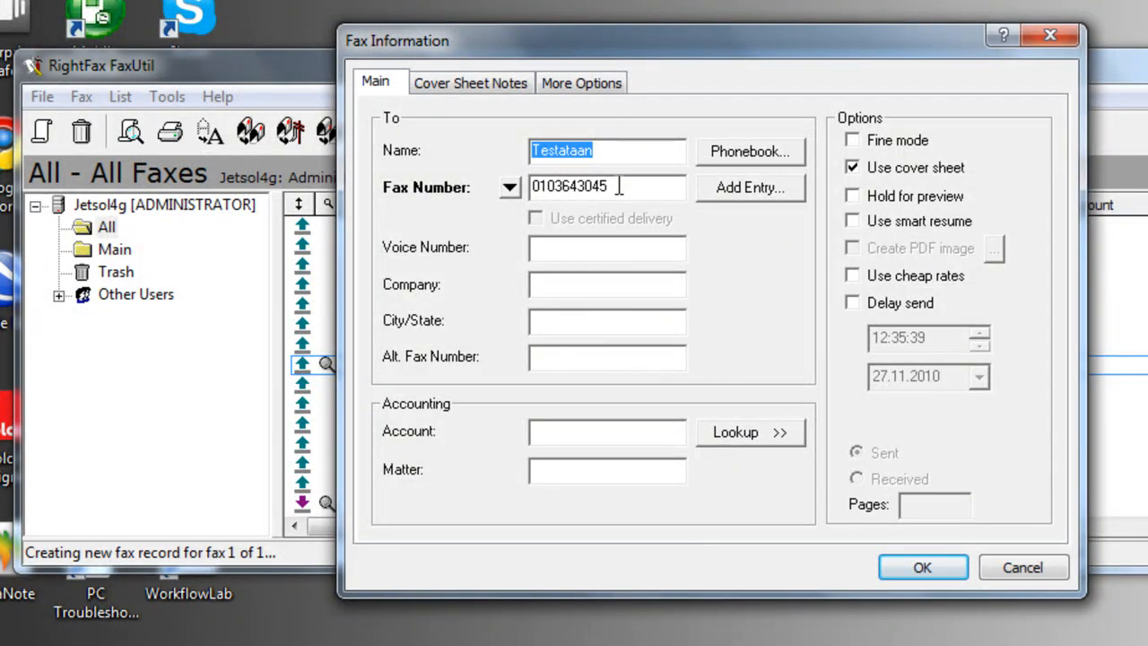
{"action": "left_click_drag", "start_coordinate": [619, 187], "coordinate": [464, 184]}
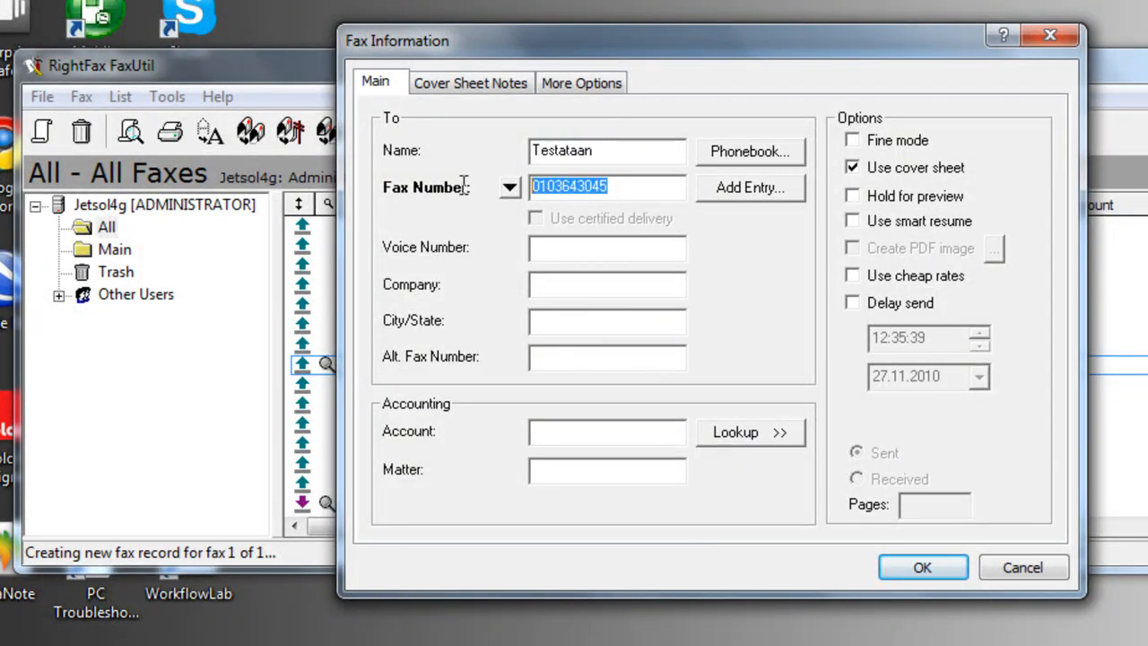
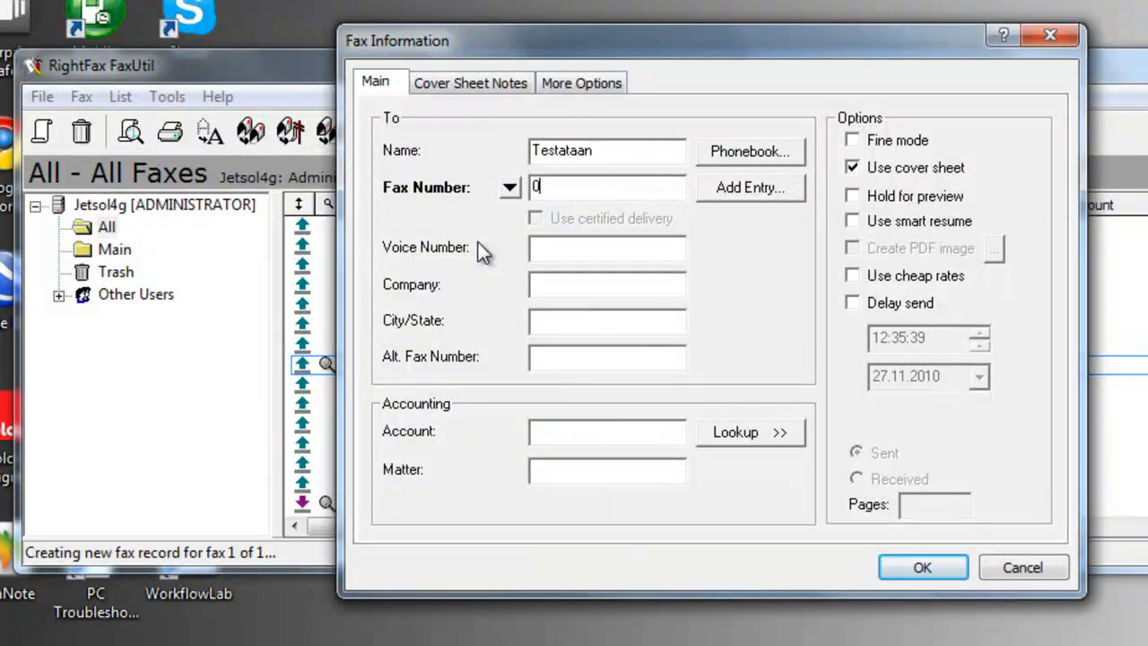
{"action": "left_click", "coordinate": [920, 573]}
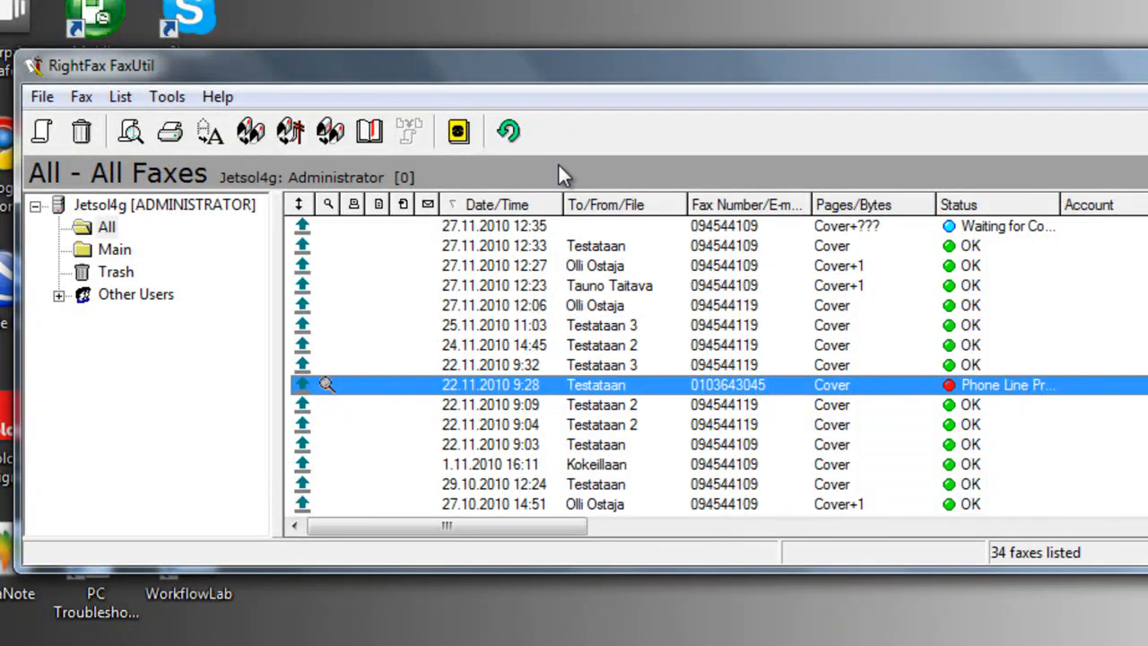
{"action": "left_click", "coordinate": [510, 133]}
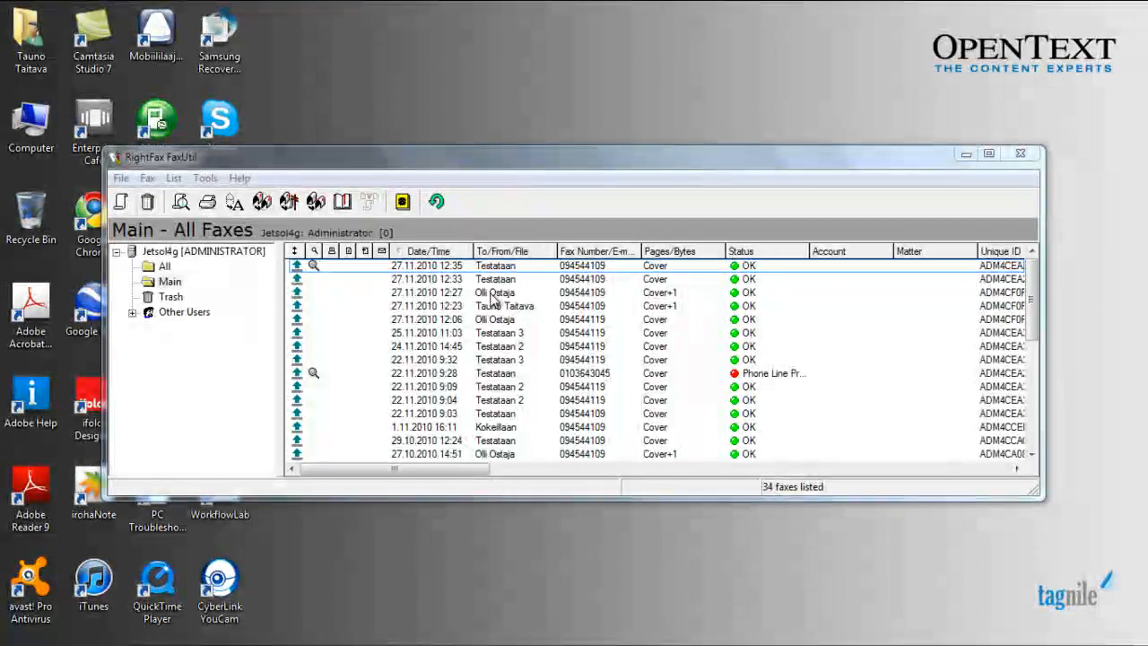
View the 12:27 fax's second page and its transmission history.
{"action": "left_click", "coordinate": [489, 292]}
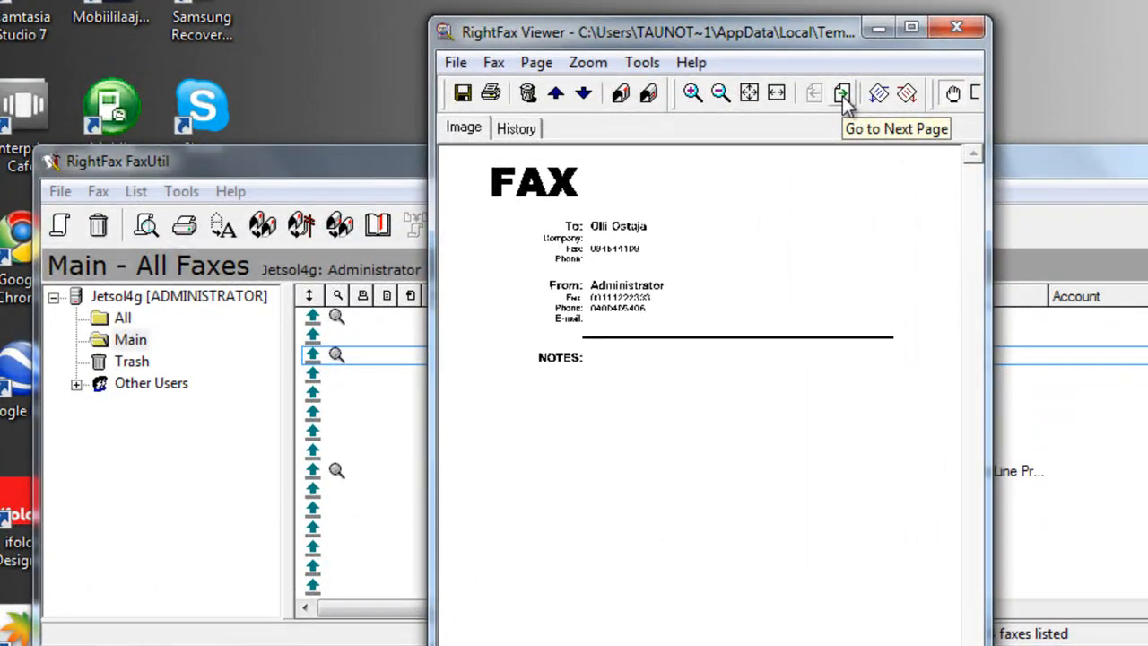
{"action": "left_click", "coordinate": [842, 94]}
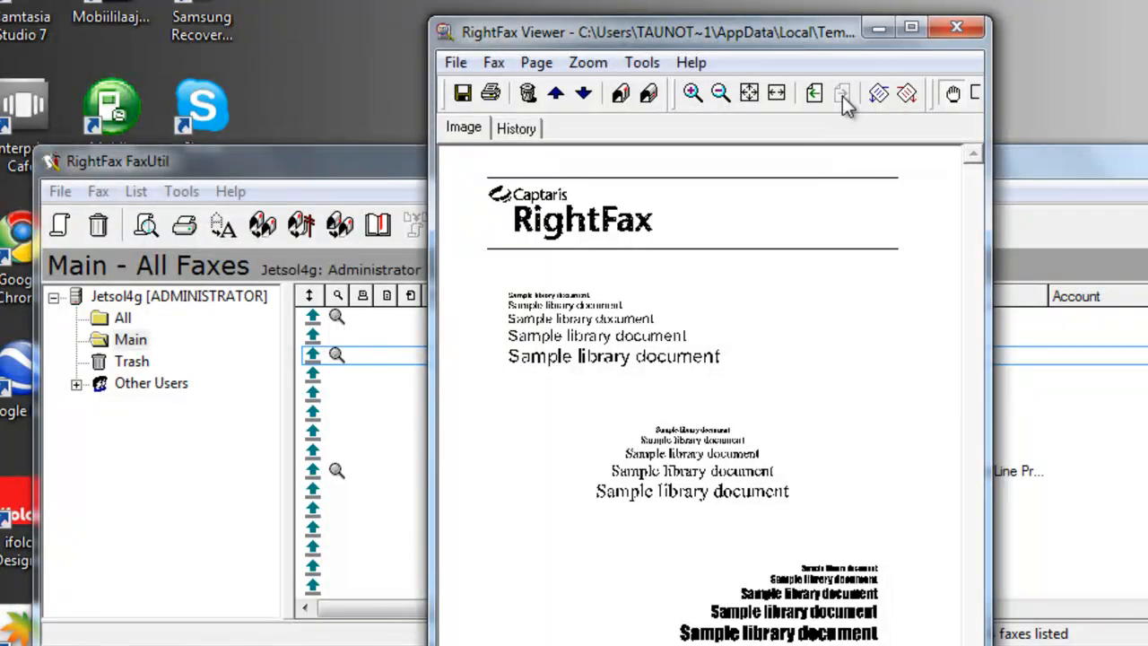
{"action": "left_click", "coordinate": [517, 129]}
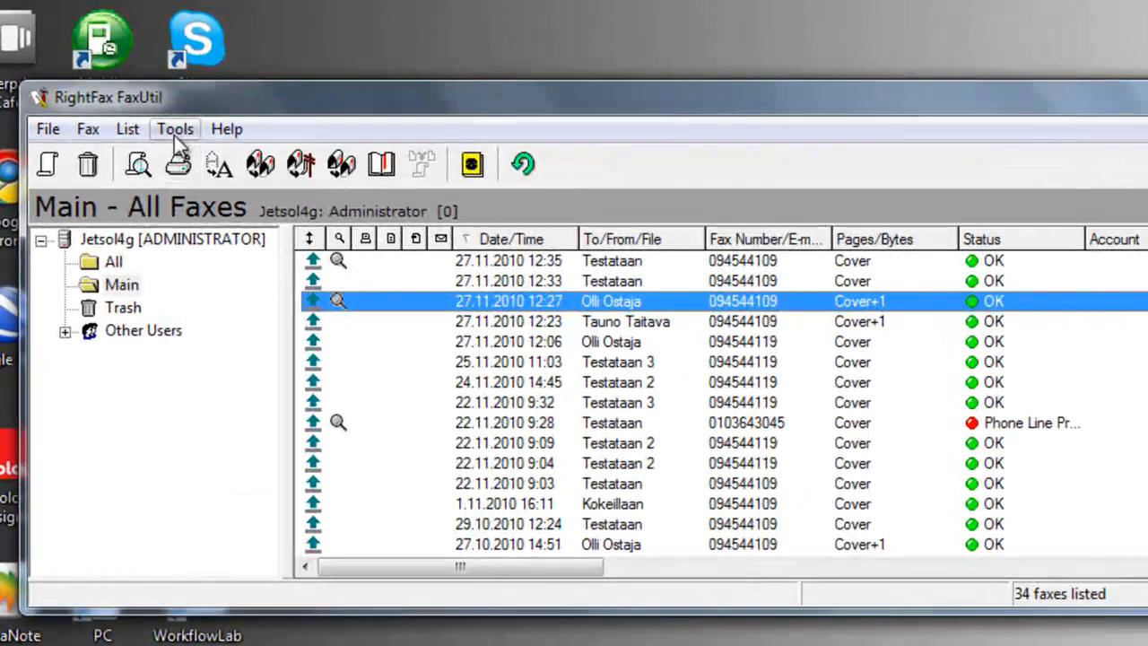
Add a user from Available Users as a delegate via Tools > Delegates and save.
{"action": "left_click", "coordinate": [206, 179]}
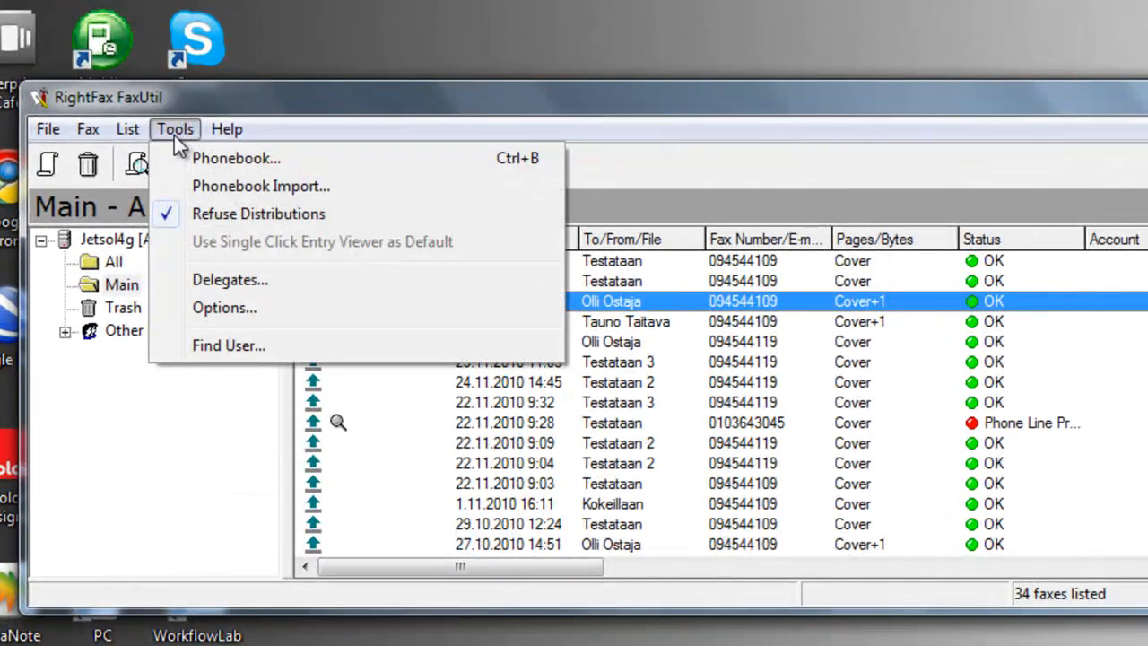
{"action": "left_click", "coordinate": [230, 279]}
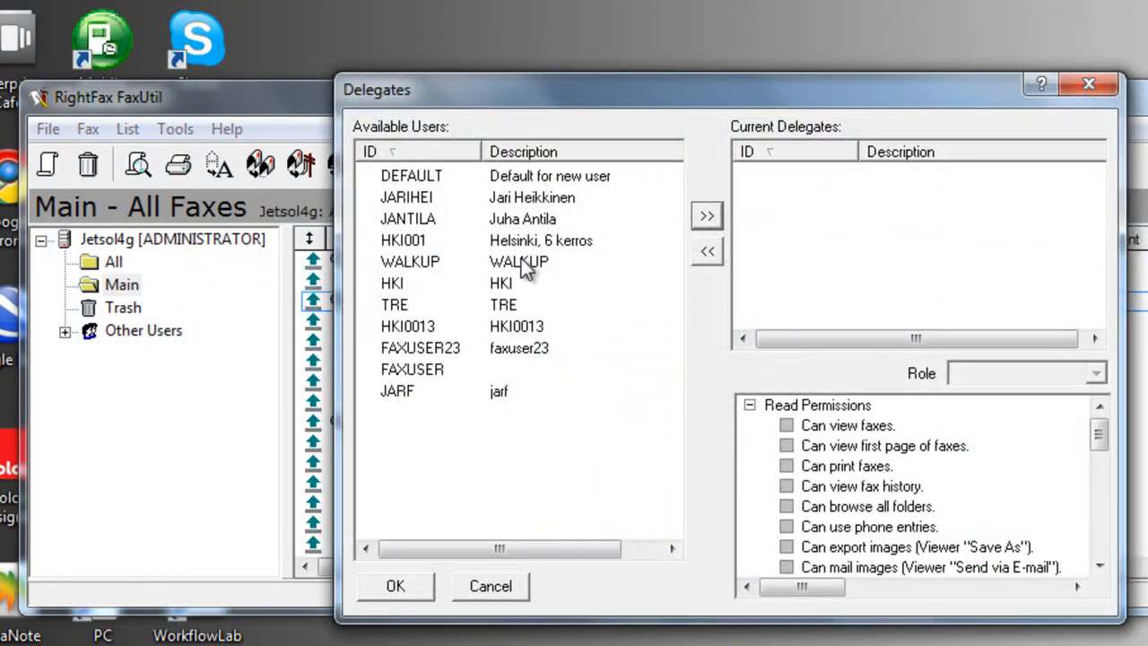
{"action": "left_click", "coordinate": [513, 222]}
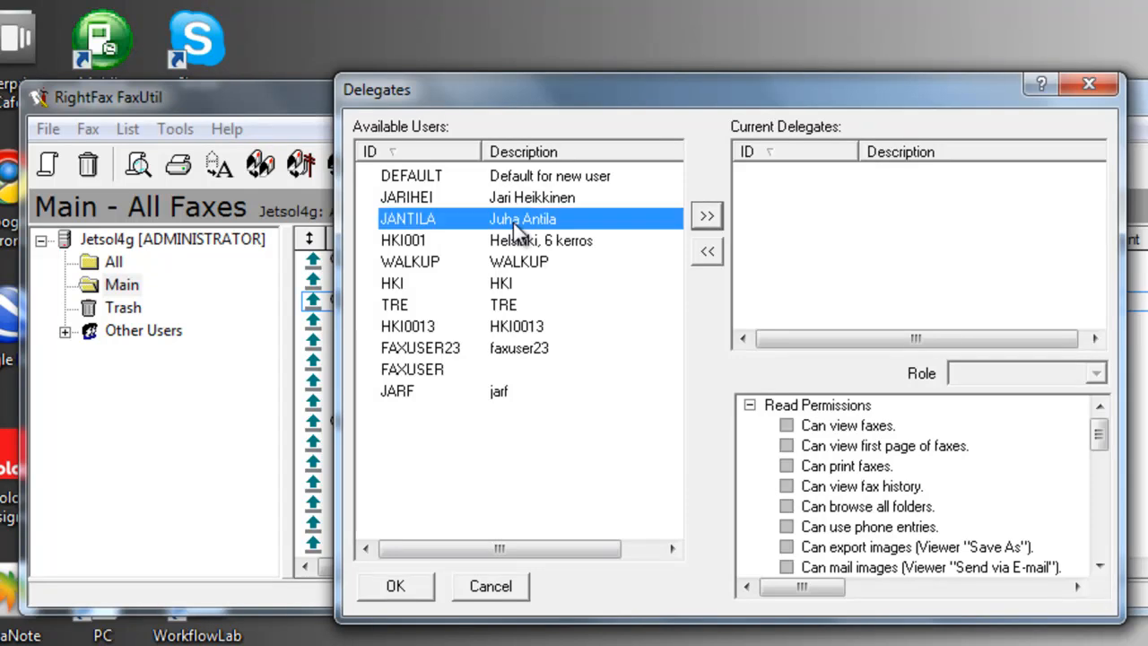
{"action": "left_click", "coordinate": [707, 217]}
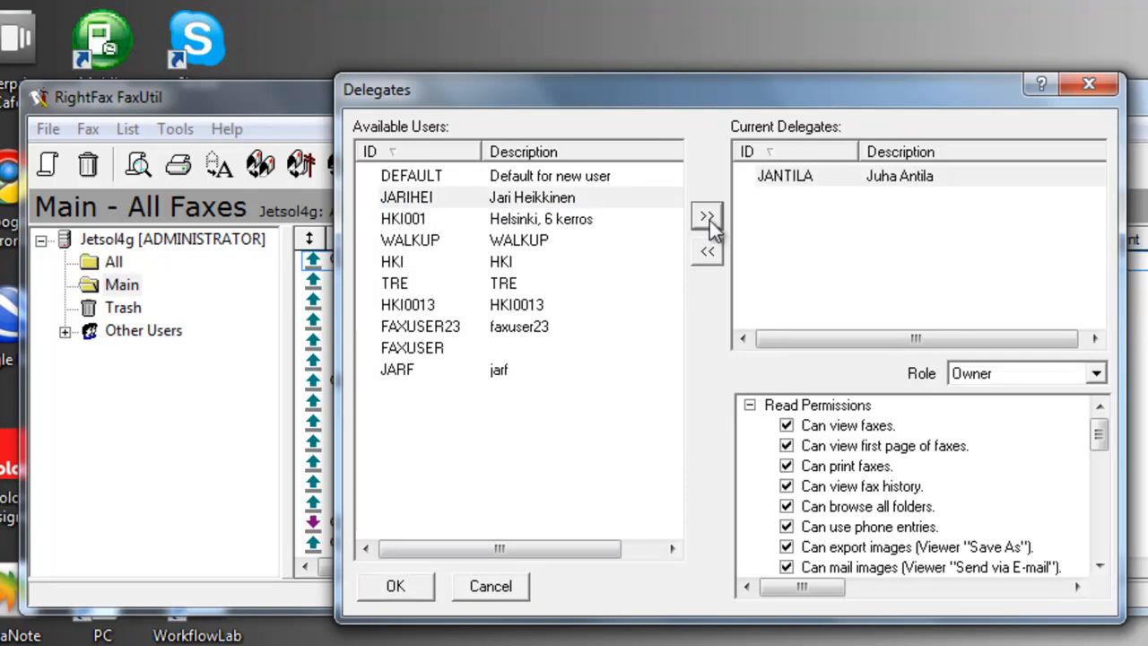
{"action": "left_click", "coordinate": [395, 588]}
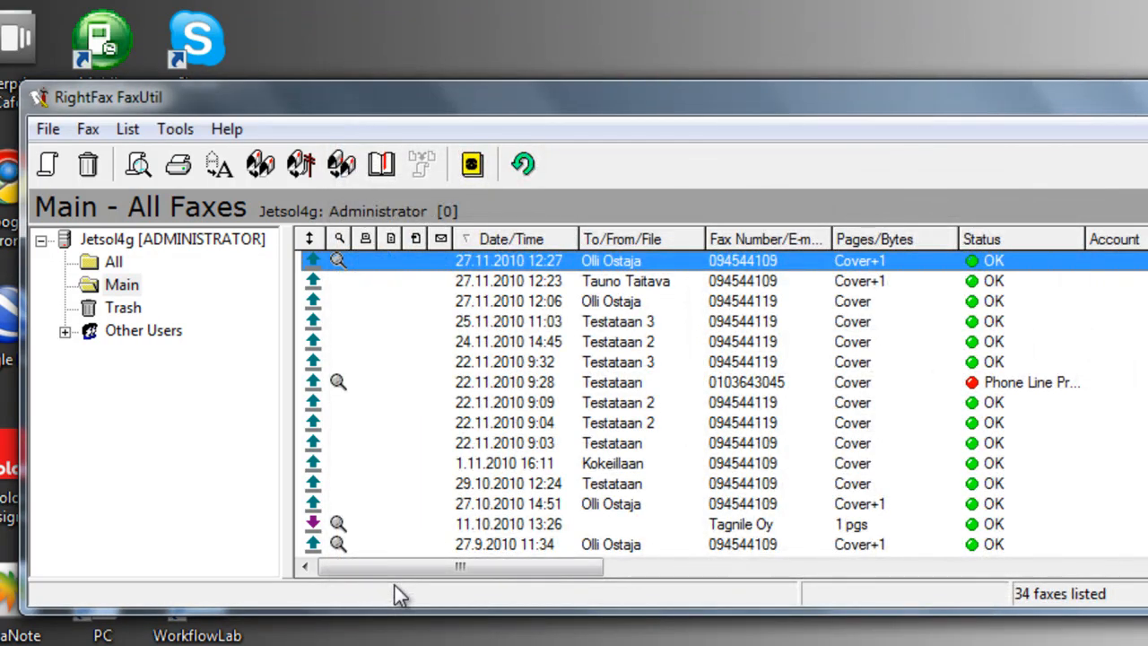